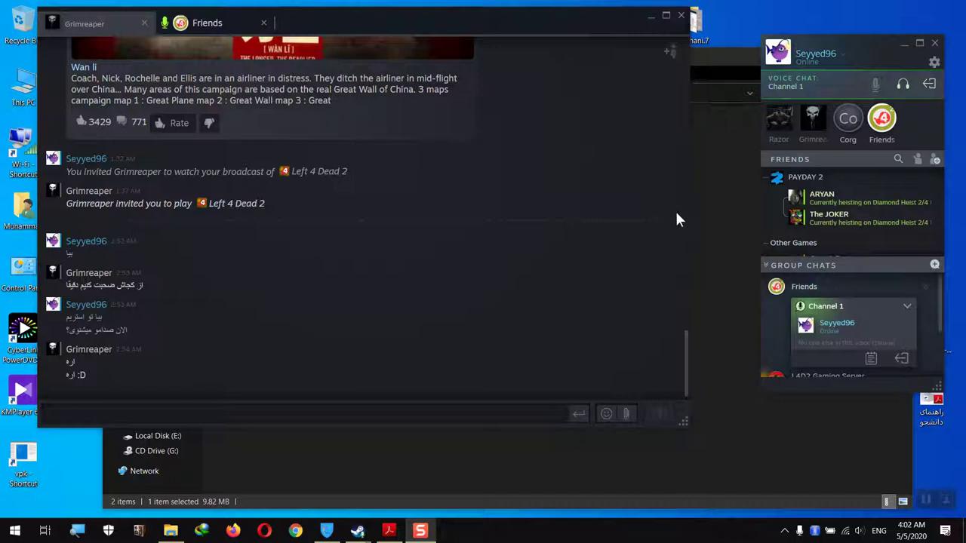
Switch to the Friends group chat and leave, then rejoin, the Channel 1 voice channel.
{"action": "left_click", "coordinate": [893, 128]}
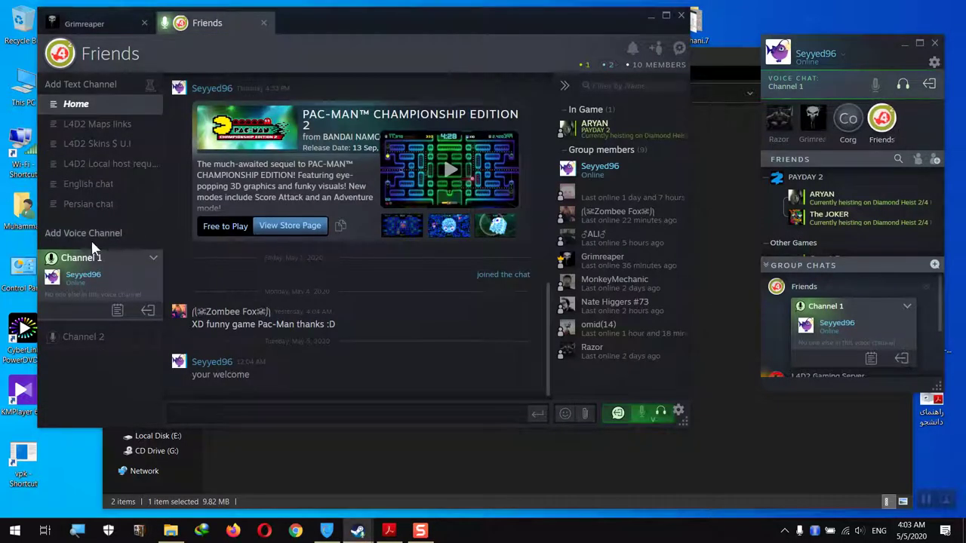
{"action": "left_click", "coordinate": [148, 311]}
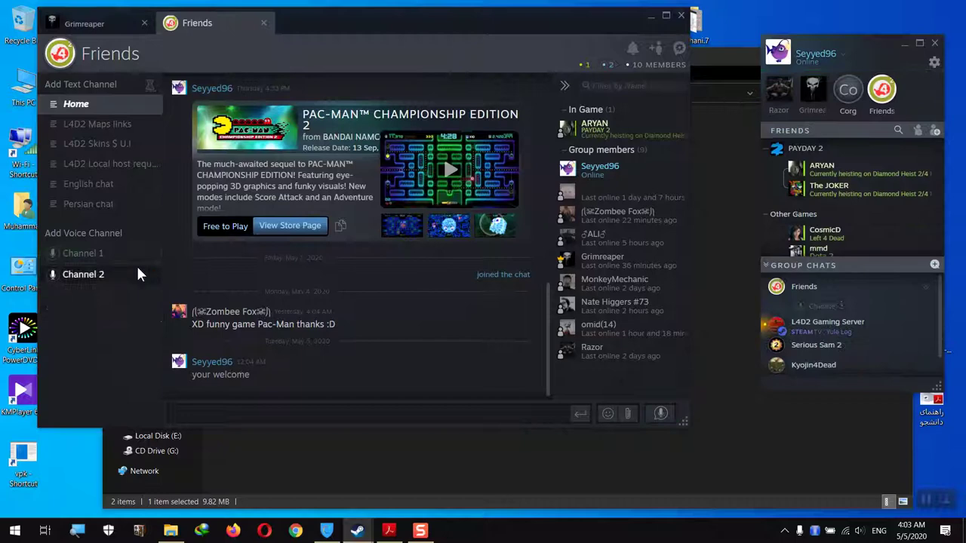
{"action": "left_click", "coordinate": [88, 255]}
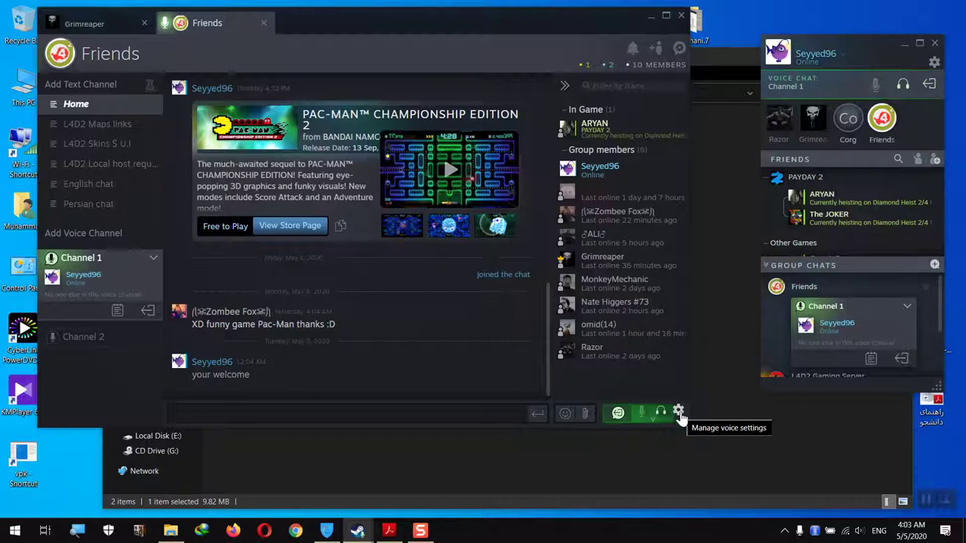
Open voice settings, browse the Friends List, Chat and Size & Scaling pages, then return to Voice.
{"action": "left_click", "coordinate": [678, 413]}
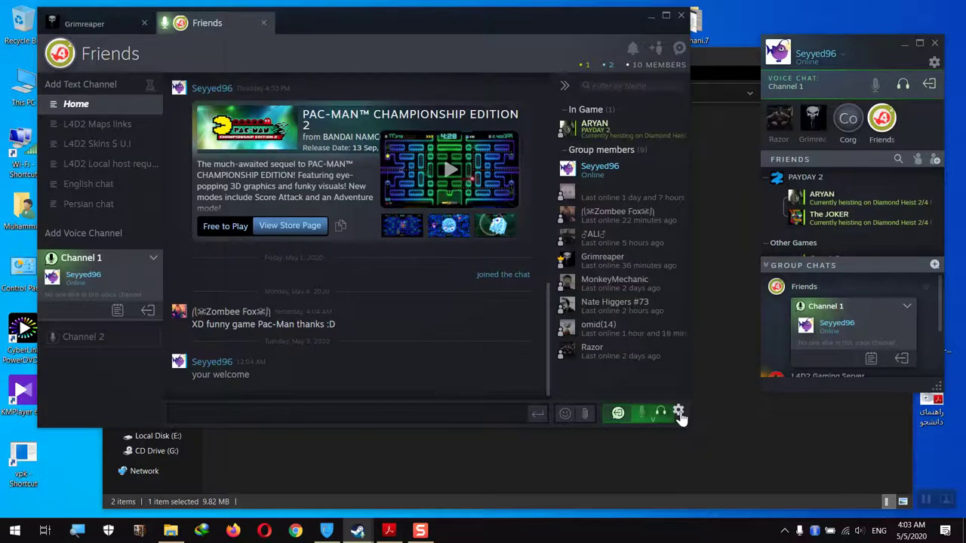
{"action": "left_click", "coordinate": [739, 41]}
{"action": "left_click", "coordinate": [678, 413]}
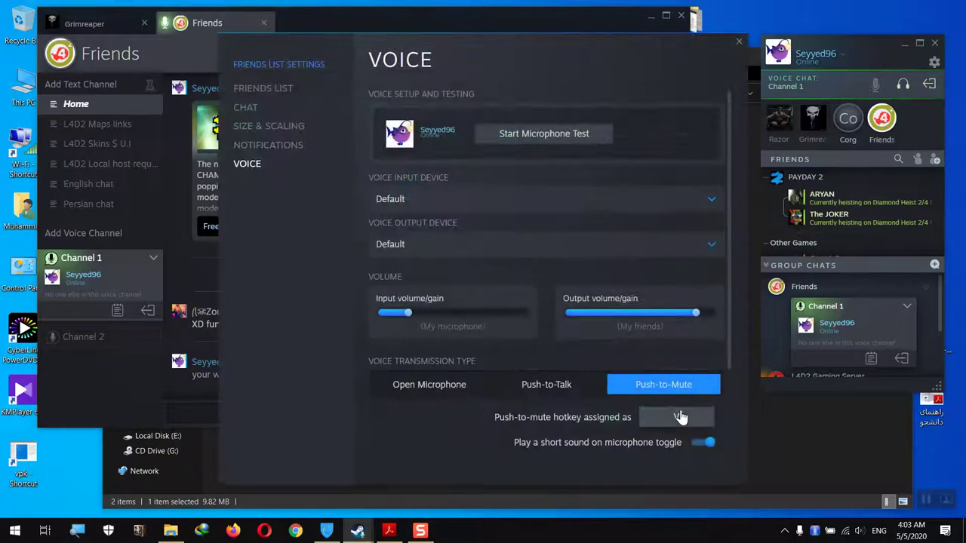
{"action": "left_click", "coordinate": [279, 92]}
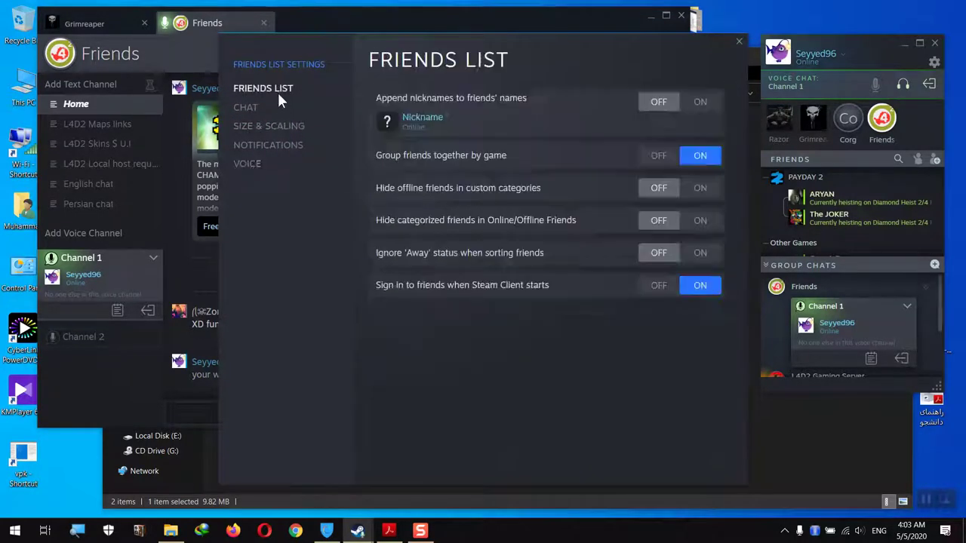
{"action": "left_click", "coordinate": [245, 108]}
{"action": "left_click", "coordinate": [267, 125]}
{"action": "left_click", "coordinate": [253, 164]}
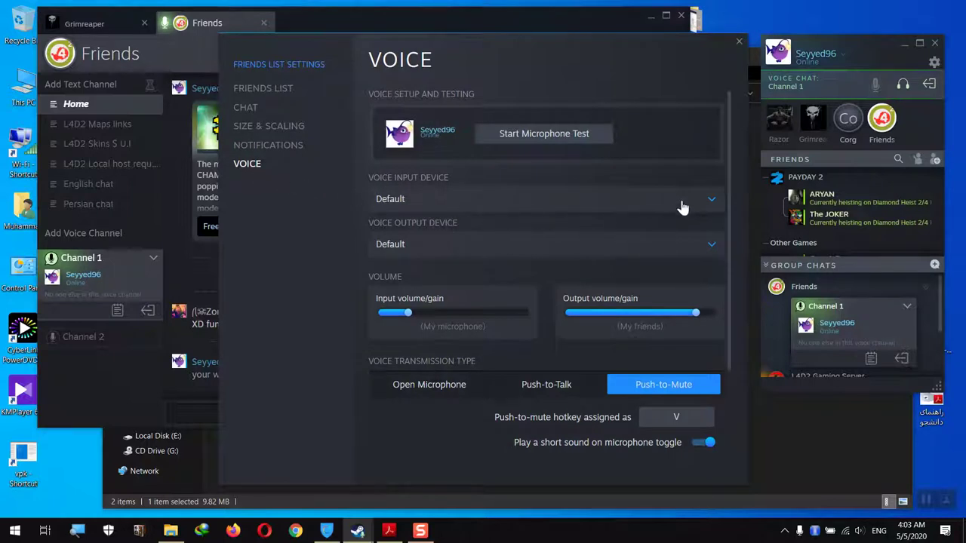
{"action": "mouse_move", "coordinate": [727, 120]}
{"action": "left_mouse_down"}
{"action": "mouse_move", "coordinate": [724, 206]}
{"action": "mouse_move", "coordinate": [732, 113]}
{"action": "left_mouse_up"}
Check the Voice Input Device list and keep Default as the microphone.
{"action": "left_click", "coordinate": [472, 198]}
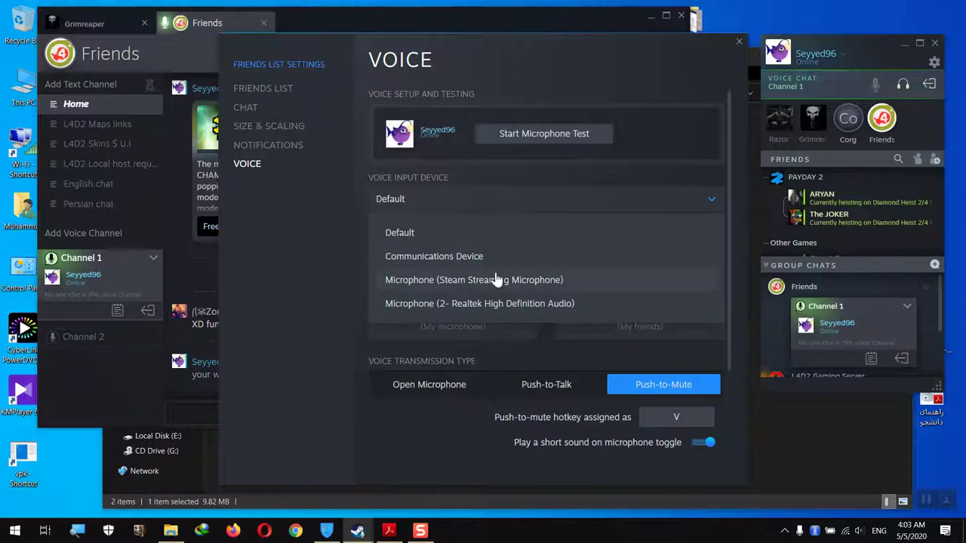
{"action": "left_click", "coordinate": [494, 198]}
{"action": "left_click", "coordinate": [494, 198]}
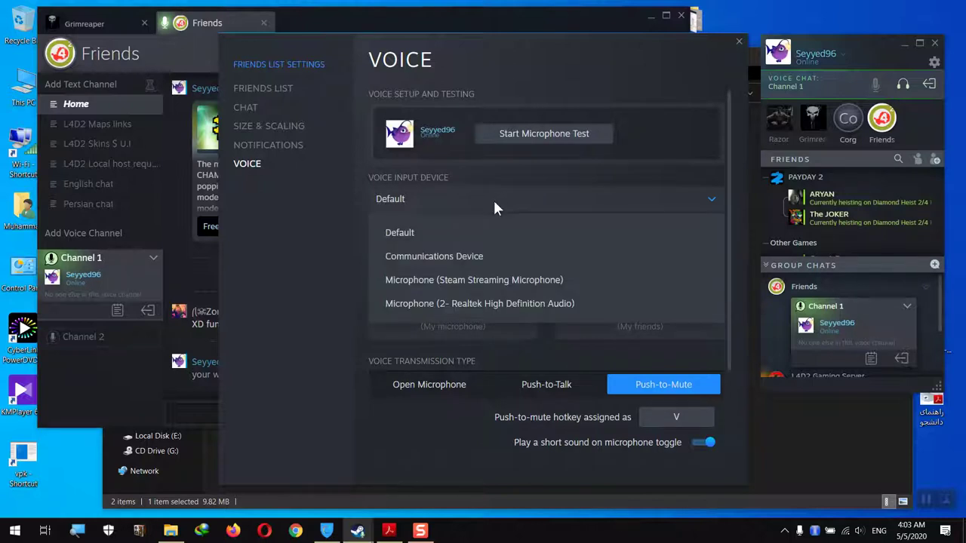
{"action": "left_click", "coordinate": [494, 198]}
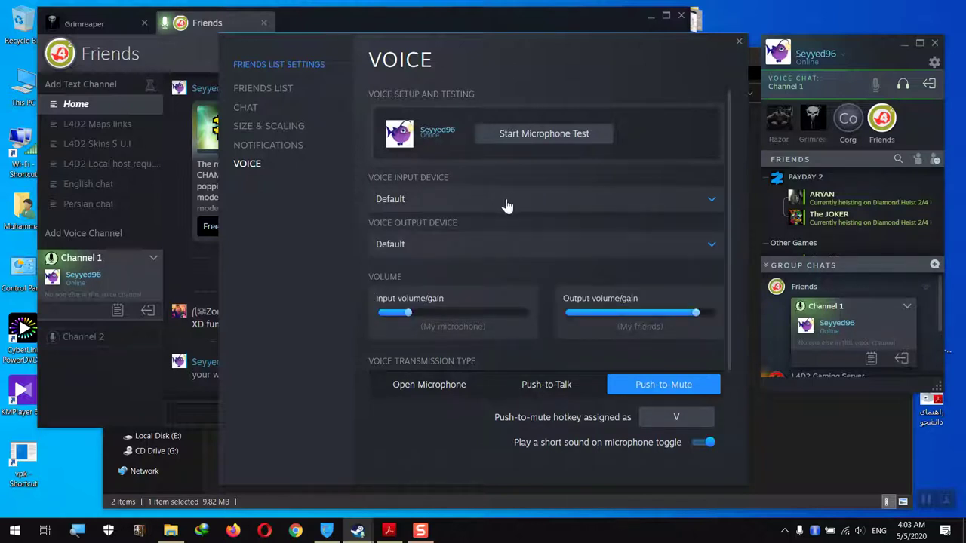
{"action": "left_click", "coordinate": [411, 200]}
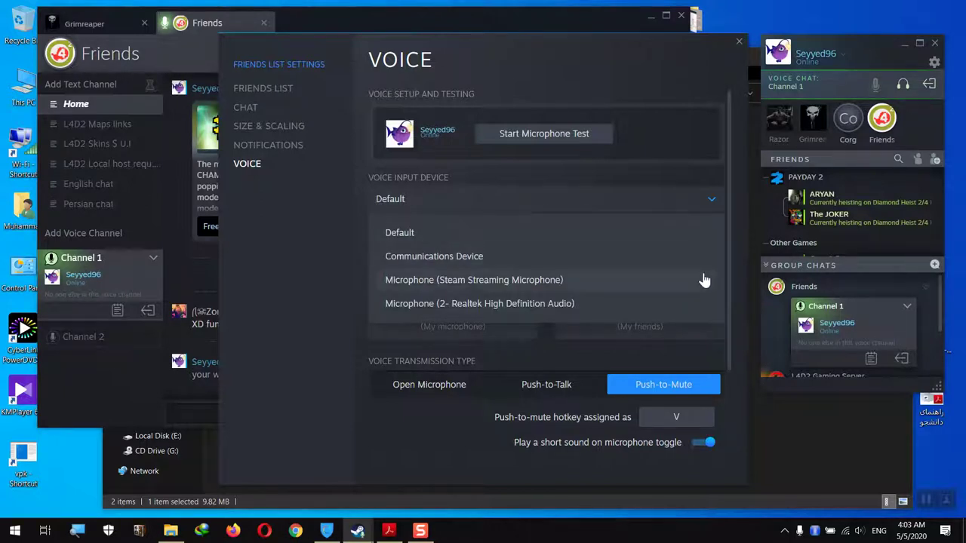
{"action": "left_click", "coordinate": [646, 201]}
{"action": "left_click", "coordinate": [412, 198]}
{"action": "left_click", "coordinate": [514, 203]}
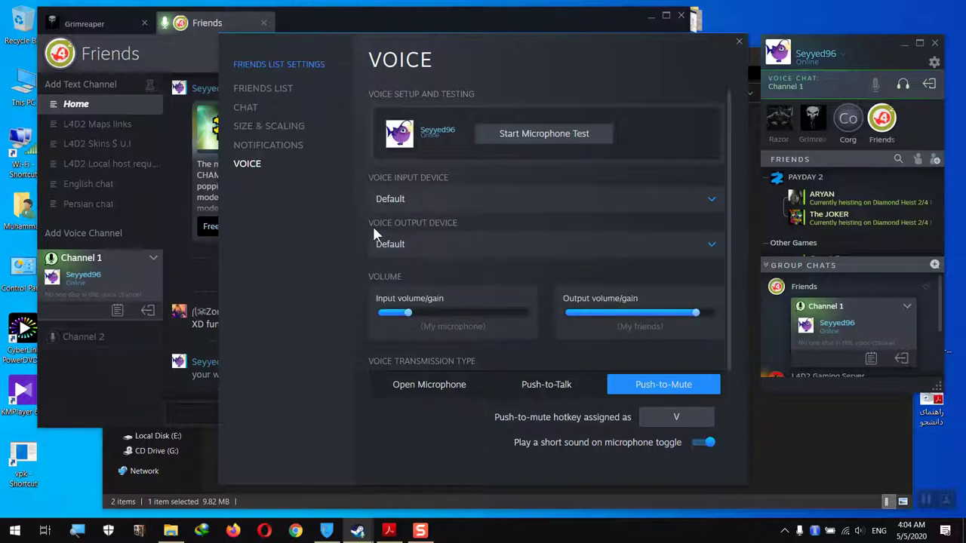
Keep Default as the Voice Output Device.
{"action": "left_click", "coordinate": [486, 241]}
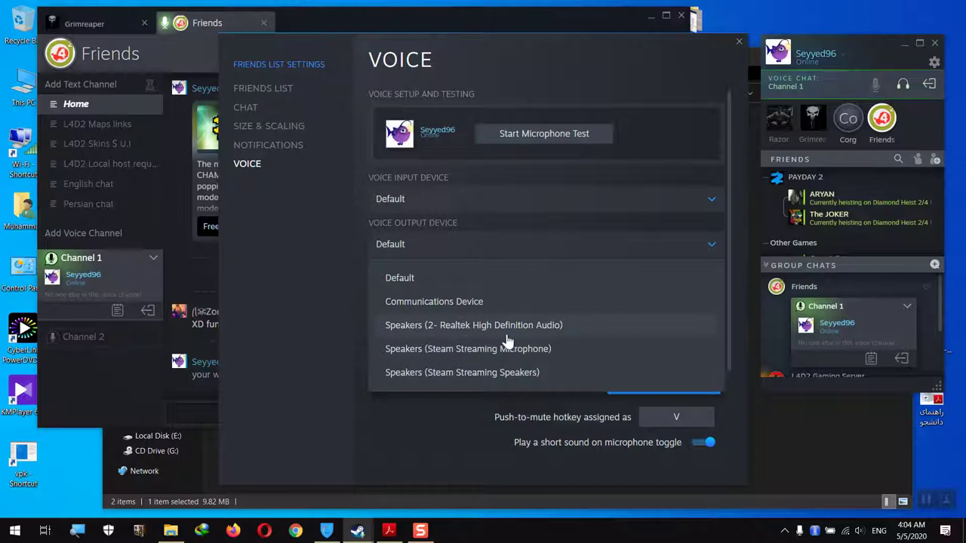
{"action": "left_click", "coordinate": [444, 253]}
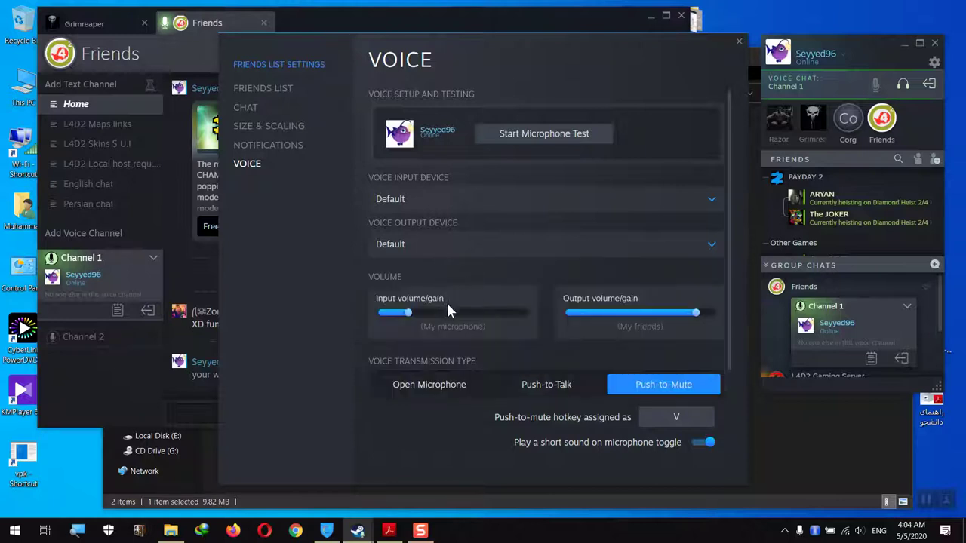
{"action": "scroll", "coordinate": [445, 300], "scroll_direction": "down", "scroll_amount": 3}
{"action": "scroll", "coordinate": [452, 294], "scroll_direction": "up", "scroll_amount": 3}
{"action": "scroll", "coordinate": [448, 253], "scroll_direction": "down", "scroll_amount": 2}
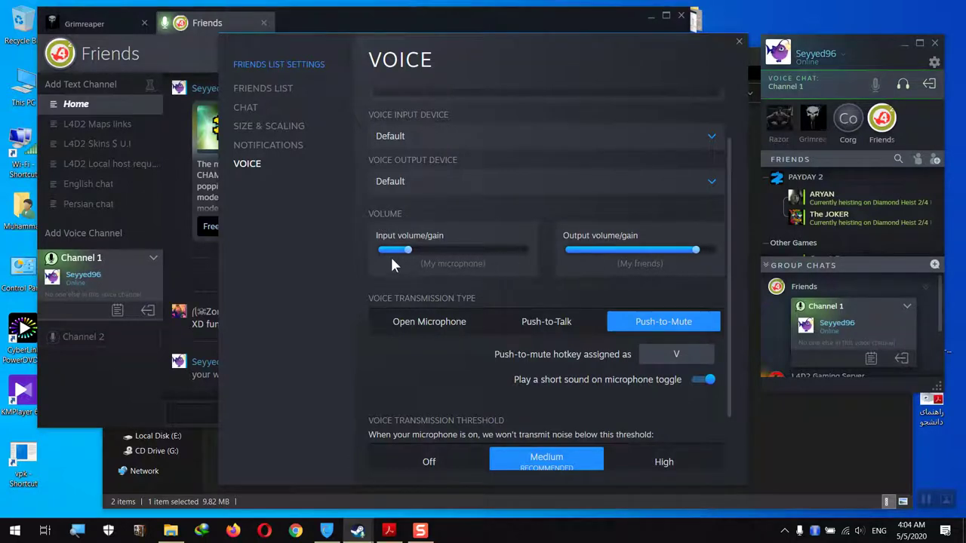
Nudge the microphone input gain up and set friends' output volume back to about 90%.
{"action": "mouse_move", "coordinate": [407, 250]}
{"action": "left_mouse_down"}
{"action": "mouse_move", "coordinate": [462, 250]}
{"action": "mouse_move", "coordinate": [401, 256]}
{"action": "mouse_move", "coordinate": [415, 257]}
{"action": "left_mouse_up"}
{"action": "mouse_move", "coordinate": [695, 251]}
{"action": "left_mouse_down"}
{"action": "mouse_move", "coordinate": [579, 252]}
{"action": "mouse_move", "coordinate": [593, 261]}
{"action": "mouse_move", "coordinate": [694, 254]}
{"action": "mouse_move", "coordinate": [601, 251]}
{"action": "mouse_move", "coordinate": [703, 258]}
{"action": "left_mouse_up"}
{"action": "mouse_move", "coordinate": [703, 252]}
{"action": "left_mouse_down"}
{"action": "mouse_move", "coordinate": [575, 252]}
{"action": "mouse_move", "coordinate": [698, 252]}
{"action": "left_mouse_up"}
Try Open Microphone, then Push-to-Talk, assigning V as the hotkey.
{"action": "scroll", "coordinate": [447, 308], "scroll_direction": "down", "scroll_amount": 2}
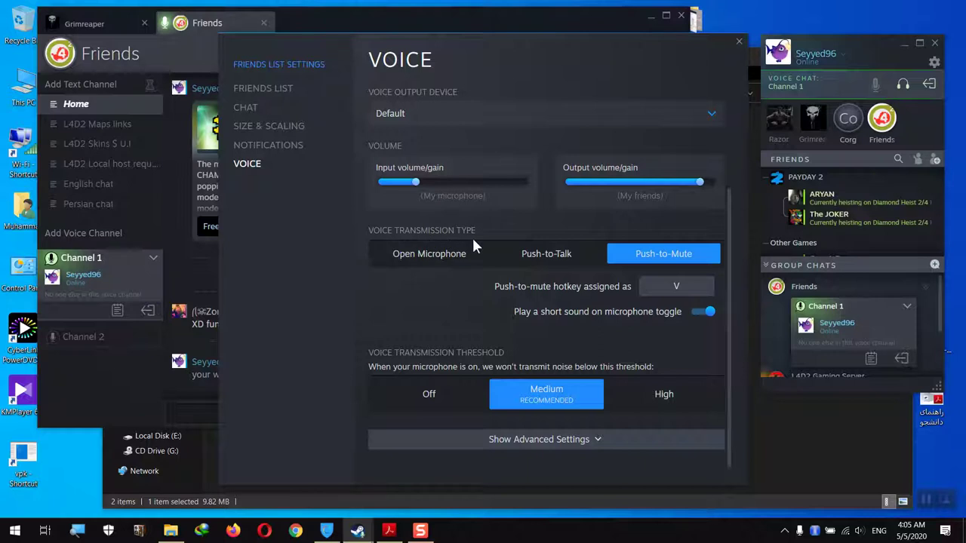
{"action": "left_click", "coordinate": [430, 258]}
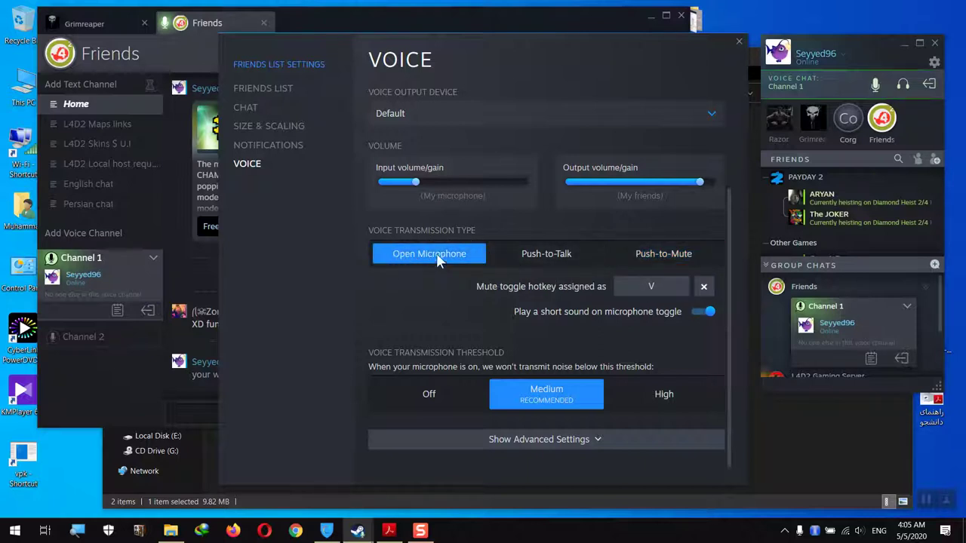
{"action": "left_click", "coordinate": [548, 257]}
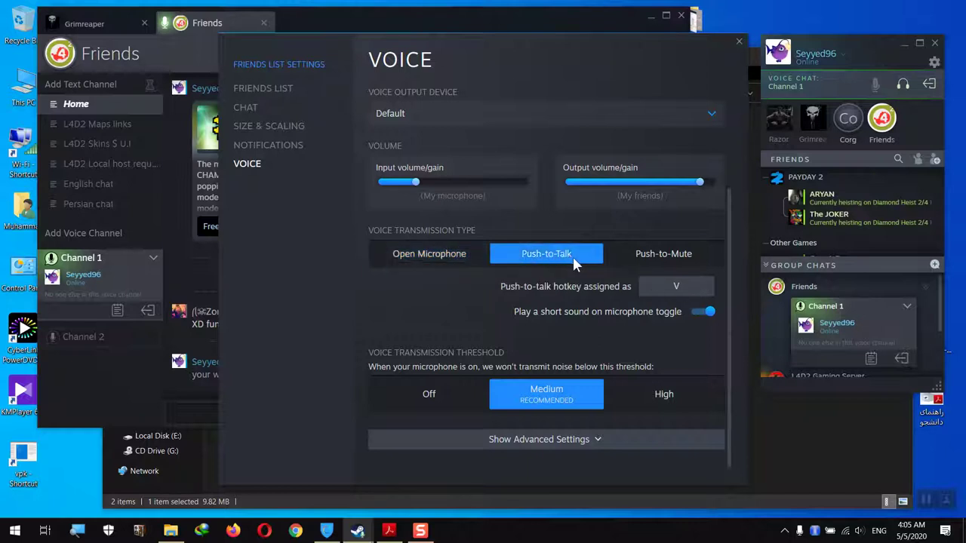
{"action": "left_click", "coordinate": [676, 289]}
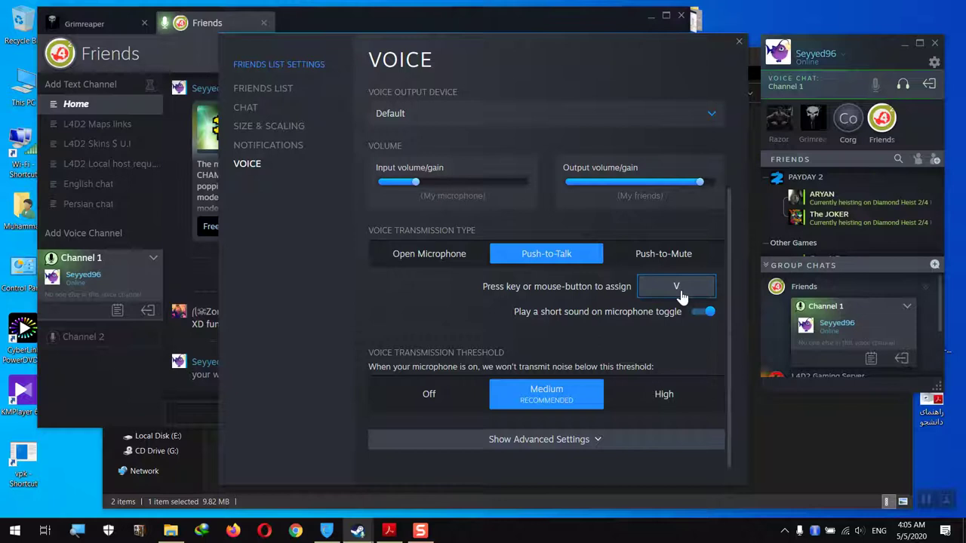
{"action": "key", "text": "v"}
{"action": "left_click", "coordinate": [683, 296]}
{"action": "key", "text": "v"}
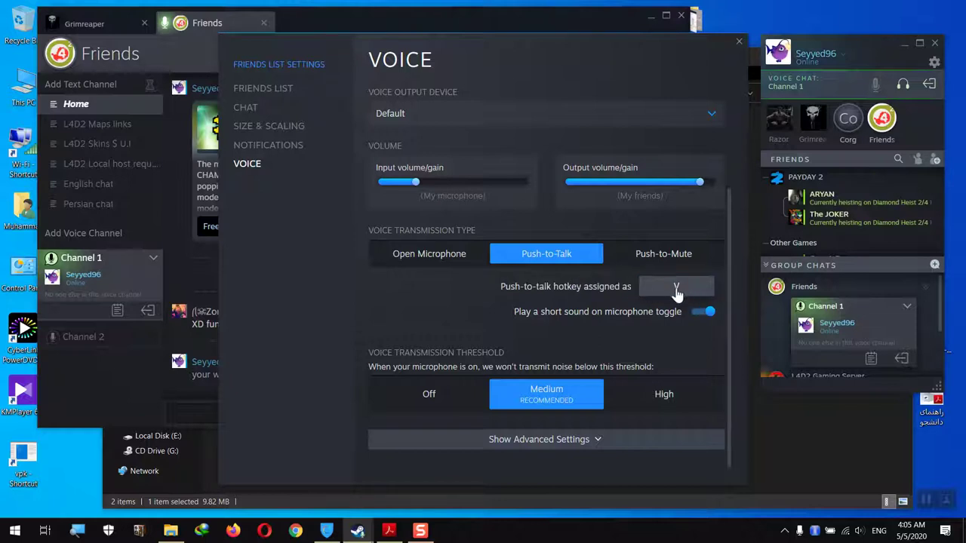
Compare Push-to-Talk with Push-to-Mute and settle on Push-to-Mute.
{"action": "left_click", "coordinate": [663, 254]}
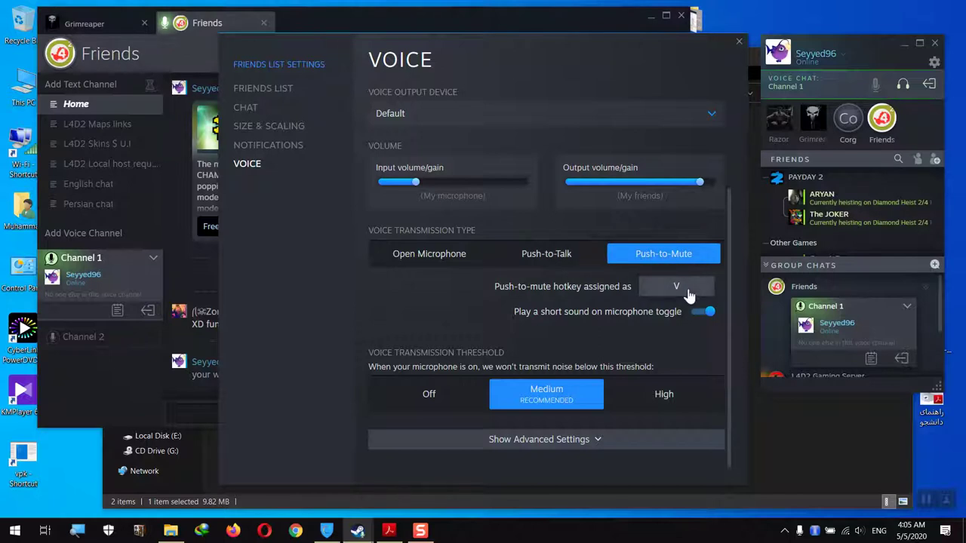
{"action": "left_click", "coordinate": [543, 255]}
{"action": "left_click", "coordinate": [638, 257]}
{"action": "left_click", "coordinate": [546, 253]}
{"action": "left_click", "coordinate": [649, 255]}
Keep the Medium transmission threshold, dismissing an accidentally opened Windows start screen.
{"action": "left_click", "coordinate": [463, 401]}
{"action": "left_click", "coordinate": [575, 400]}
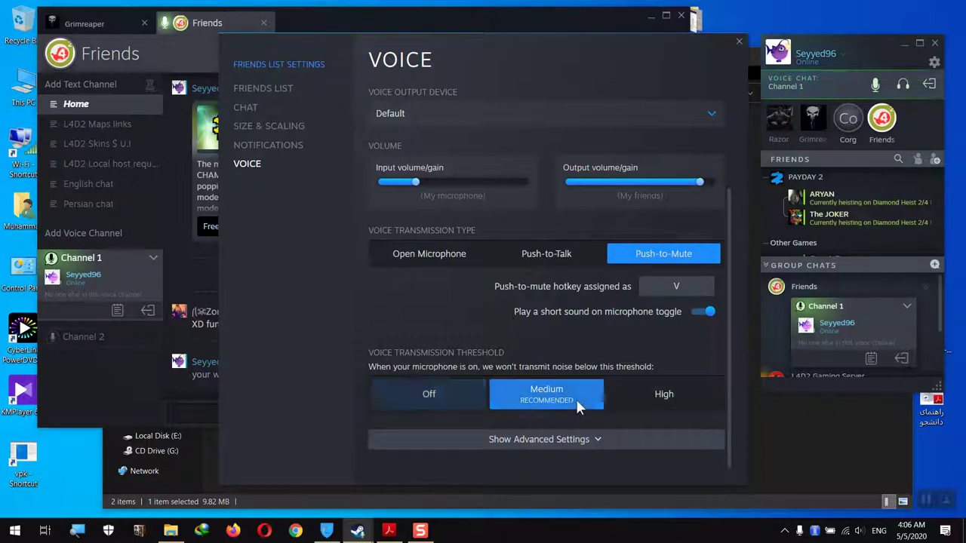
{"action": "scroll", "coordinate": [650, 390], "scroll_direction": "up", "scroll_amount": 3}
{"action": "scroll", "coordinate": [632, 308], "scroll_direction": "down", "scroll_amount": 3}
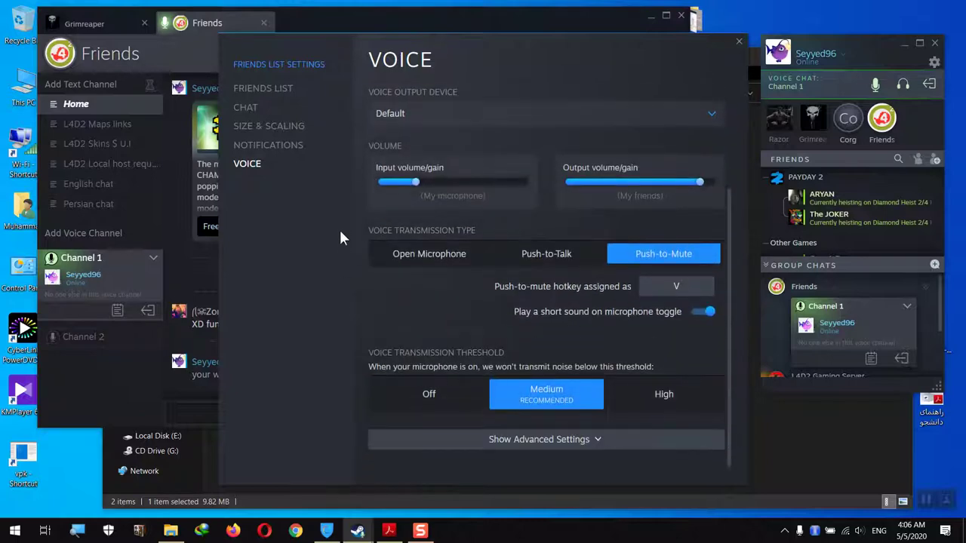
{"action": "left_click", "coordinate": [15, 530]}
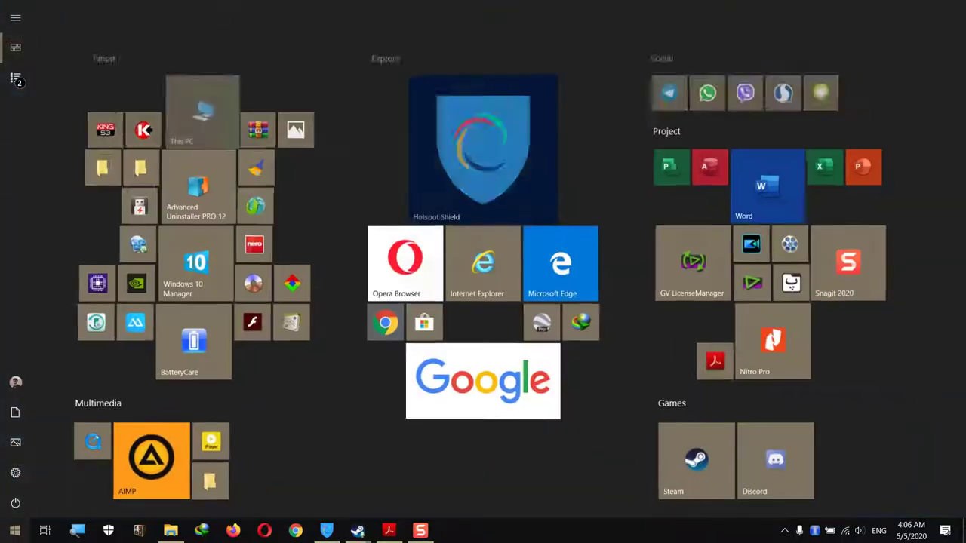
{"action": "key", "text": "Escape"}
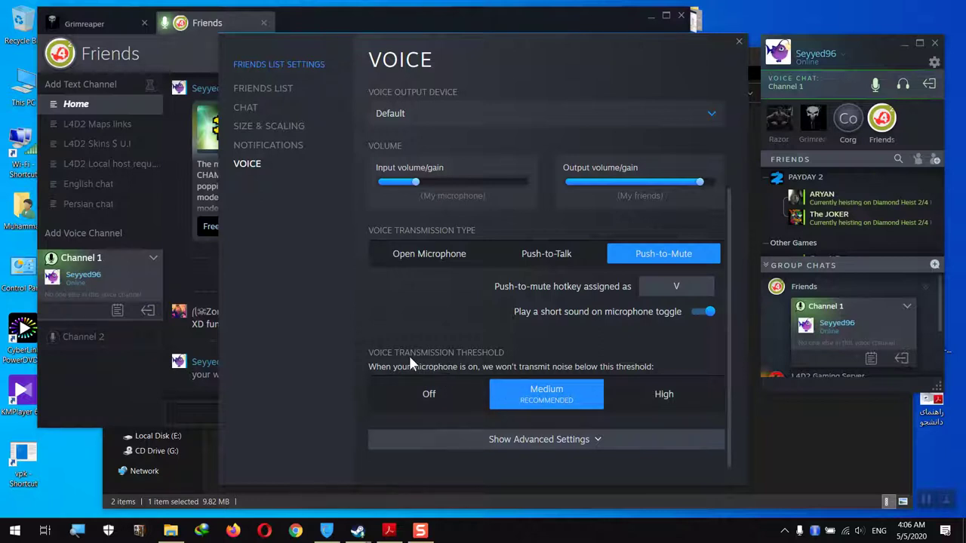
Reveal the advanced voice options and toggle echo cancellation off and back on.
{"action": "left_click", "coordinate": [586, 441]}
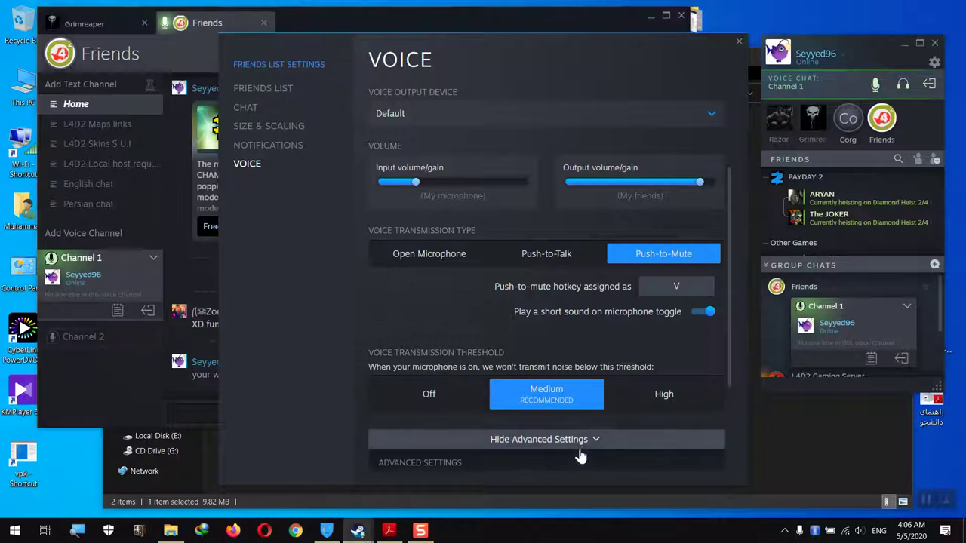
{"action": "scroll", "coordinate": [583, 423], "scroll_direction": "down", "scroll_amount": 3}
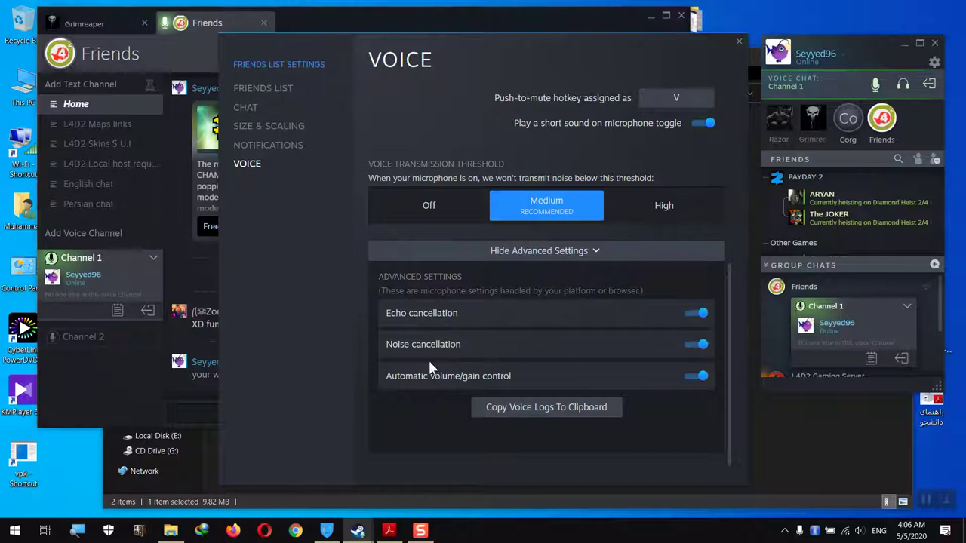
{"action": "left_click", "coordinate": [700, 316]}
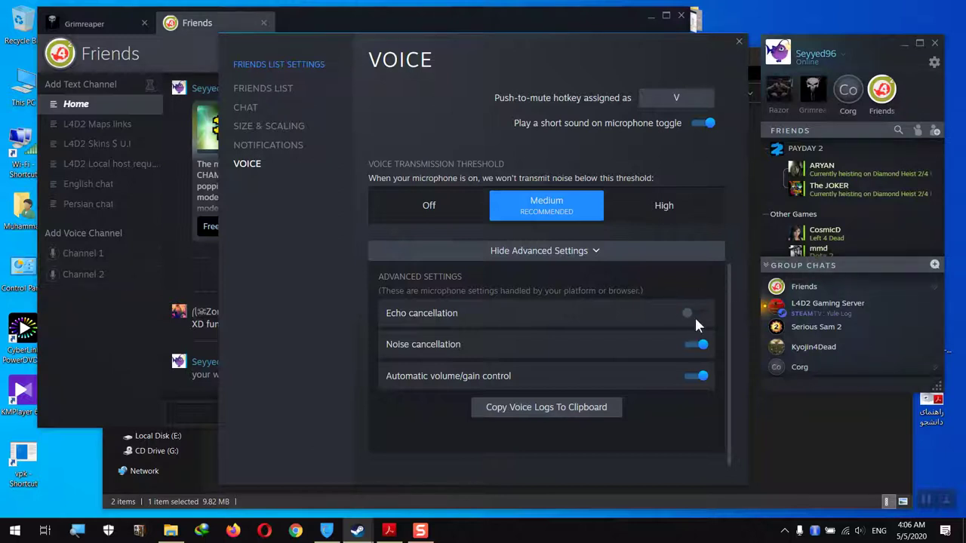
{"action": "left_click", "coordinate": [694, 315]}
{"action": "scroll", "coordinate": [551, 317], "scroll_direction": "down", "scroll_amount": 1}
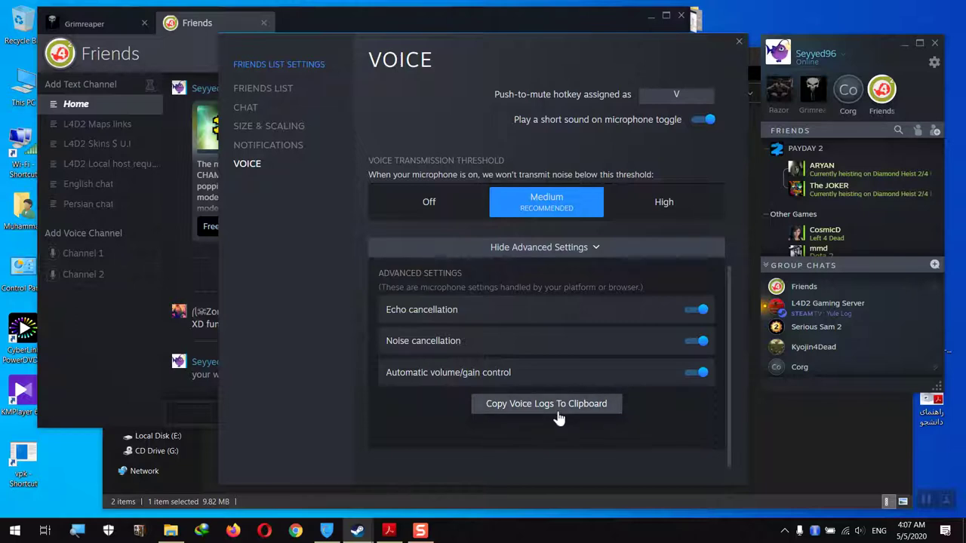
Paste the copied voice logs into the friend's direct chat and send them.
{"action": "key", "text": "Escape"}
{"action": "left_click", "coordinate": [113, 24]}
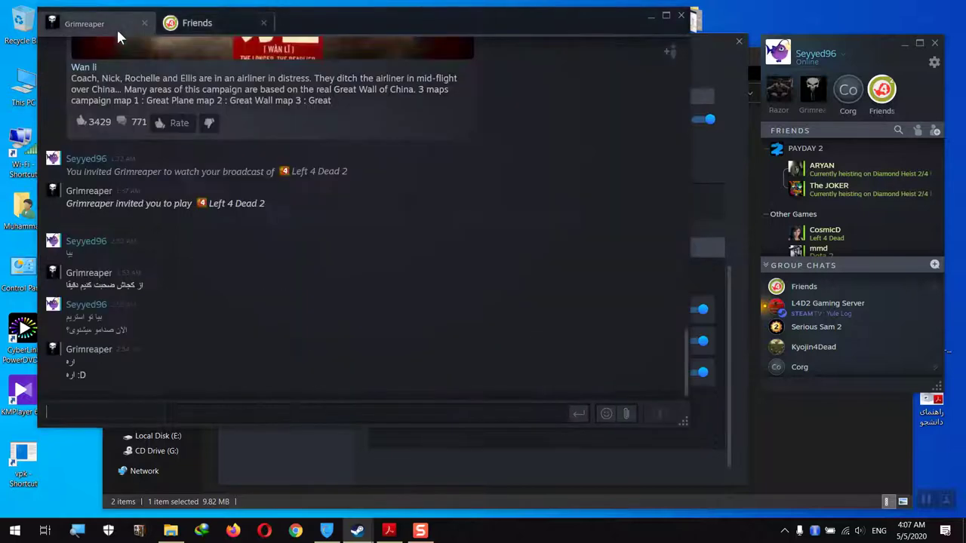
{"action": "right_click", "coordinate": [276, 415]}
{"action": "left_click", "coordinate": [294, 398]}
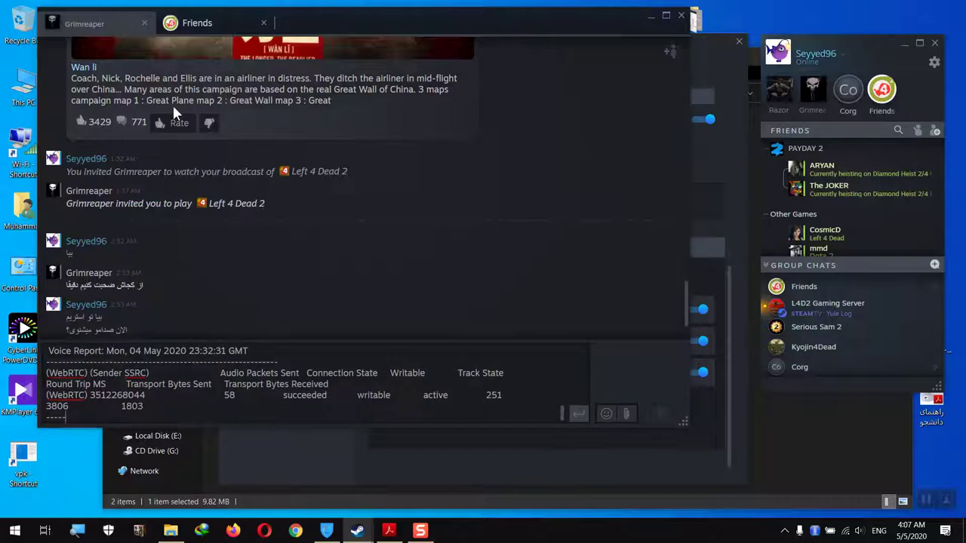
{"action": "left_click", "coordinate": [580, 415]}
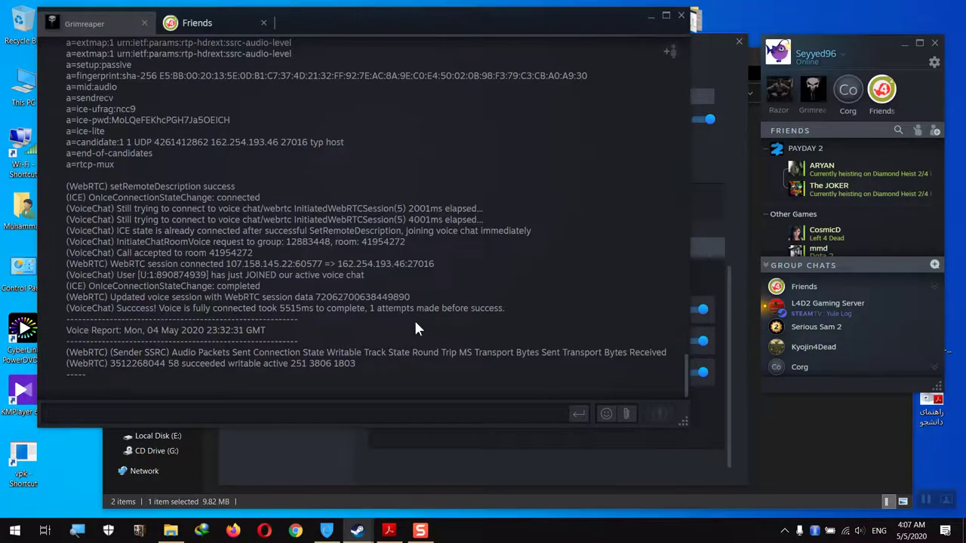
{"action": "scroll", "coordinate": [414, 332], "scroll_direction": "up", "scroll_amount": 10}
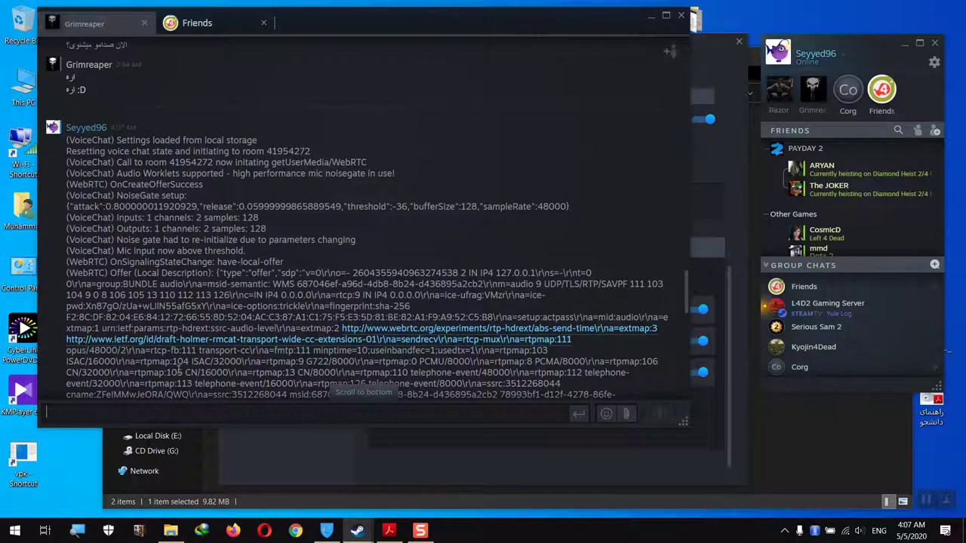
{"action": "scroll", "coordinate": [151, 355], "scroll_direction": "down", "scroll_amount": 10}
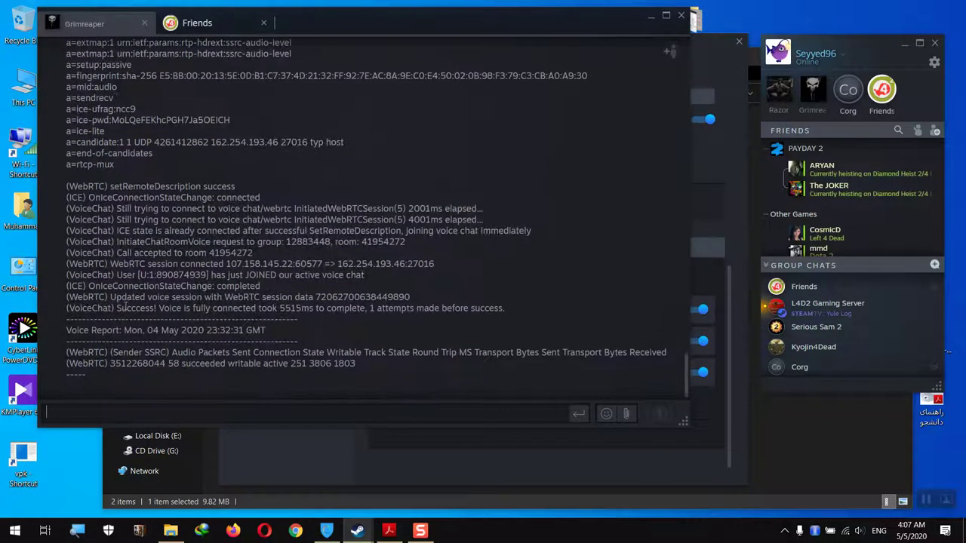
{"action": "scroll", "coordinate": [283, 350], "scroll_direction": "up", "scroll_amount": 10}
Return to the Friends group chat, bring the voice settings window forward, then close it.
{"action": "left_click", "coordinate": [201, 20]}
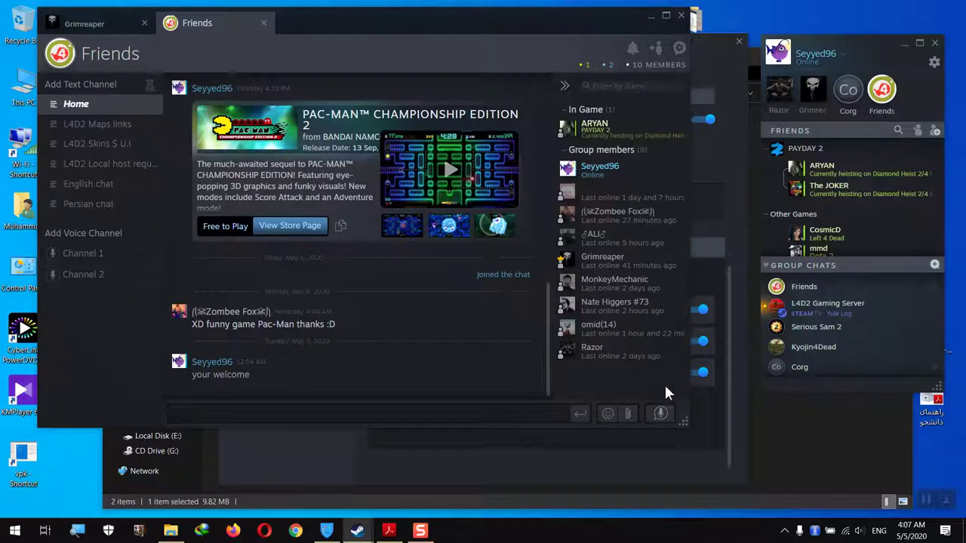
{"action": "left_click", "coordinate": [700, 57]}
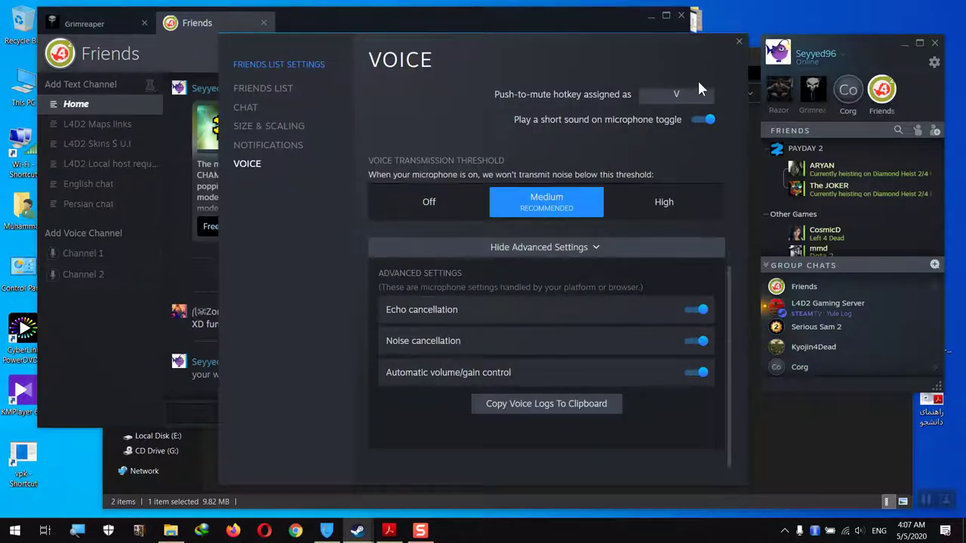
{"action": "scroll", "coordinate": [526, 263], "scroll_direction": "up", "scroll_amount": 5}
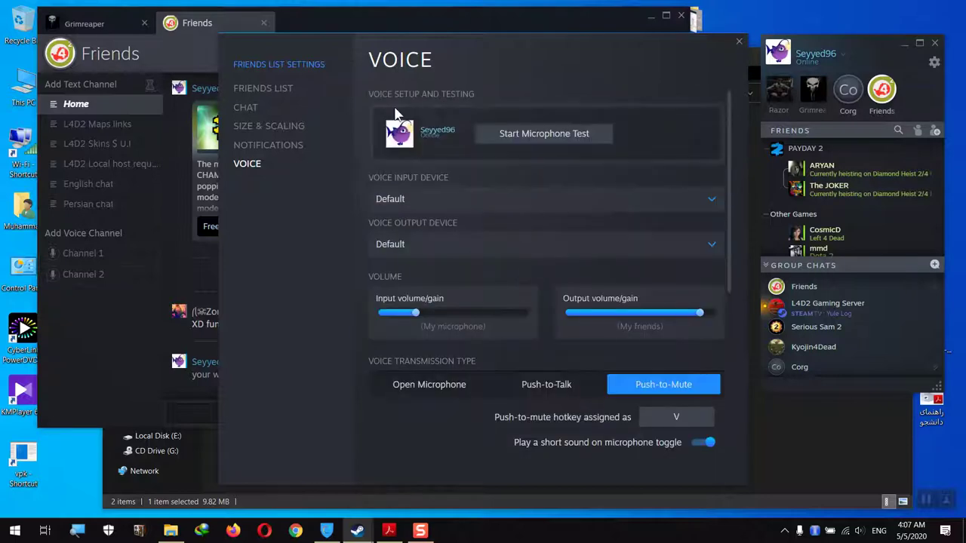
{"action": "left_click", "coordinate": [738, 41]}
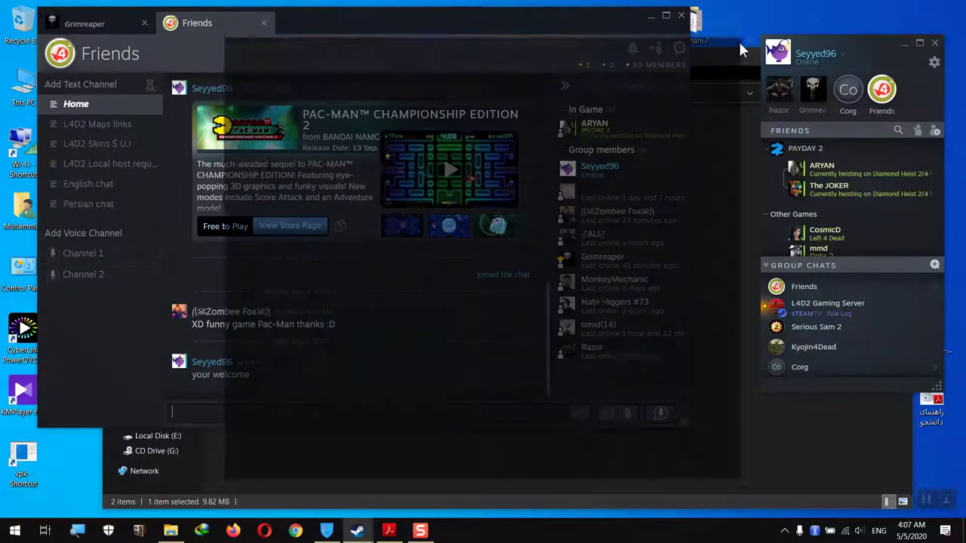